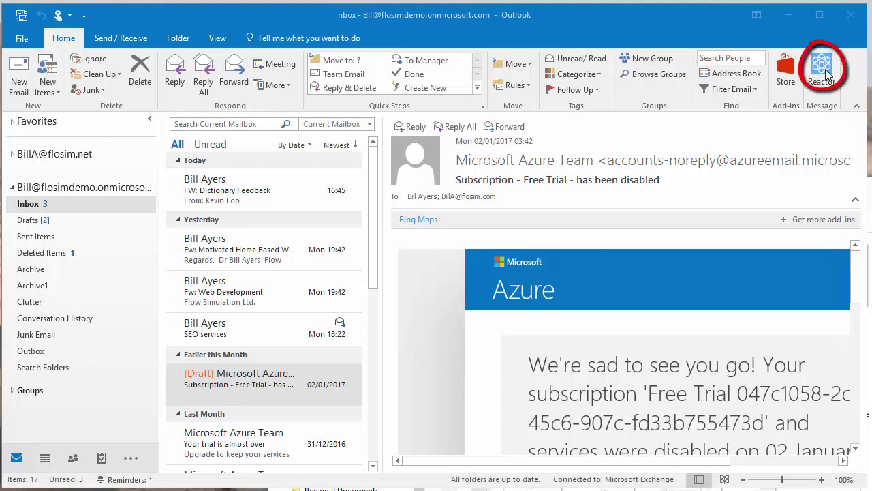
# Launch the Reactor add-in on the Azure subscription message, create a reply from the default template, and discard the draft without saving.
pyautogui.click(825, 69)
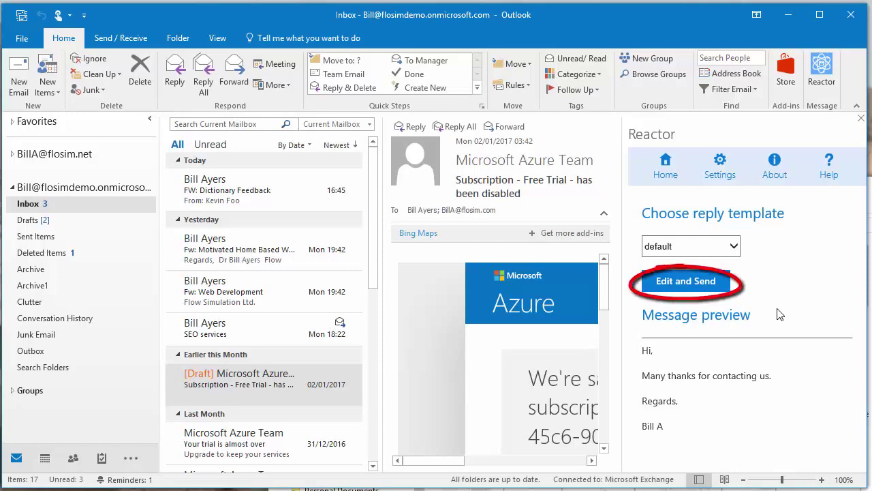
pyautogui.click(674, 279)
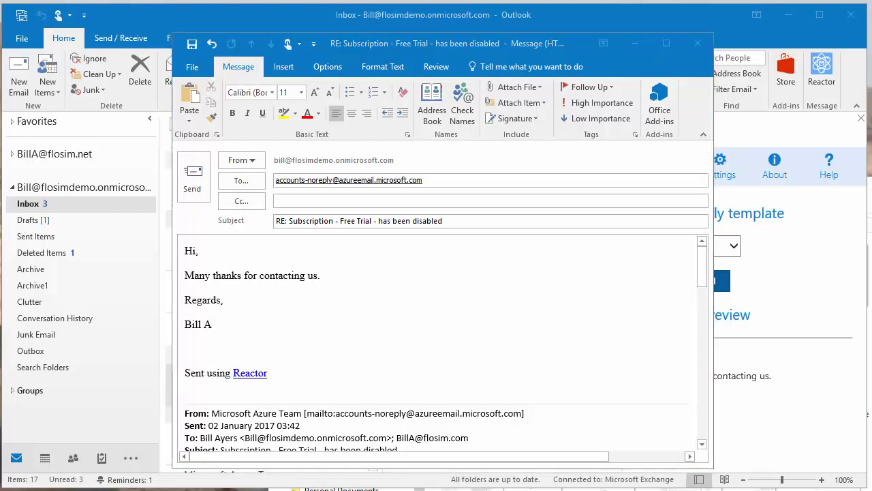
pyautogui.click(698, 43)
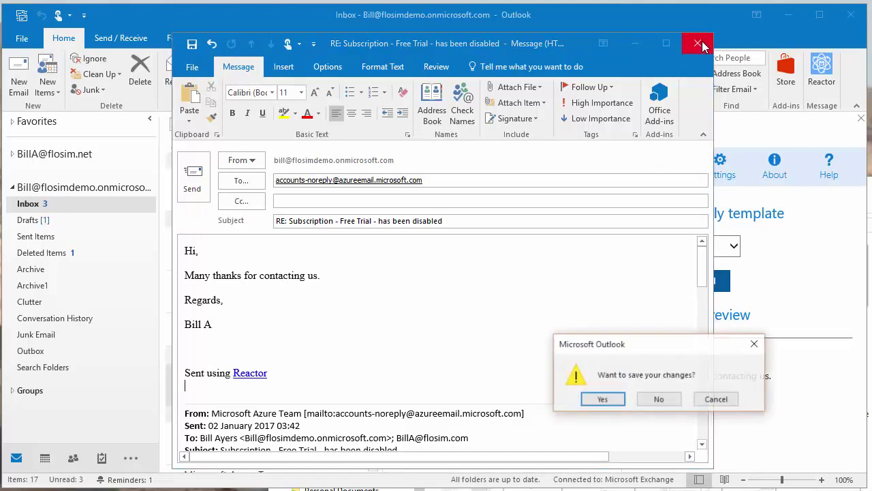
pyautogui.click(661, 402)
# Choose the legal disclaimer reply template and read through its message preview.
pyautogui.click(733, 247)
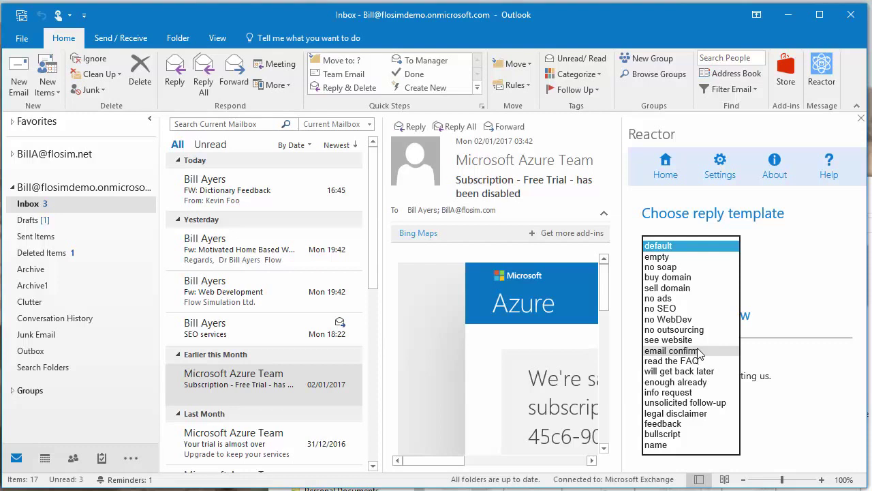
pyautogui.click(692, 419)
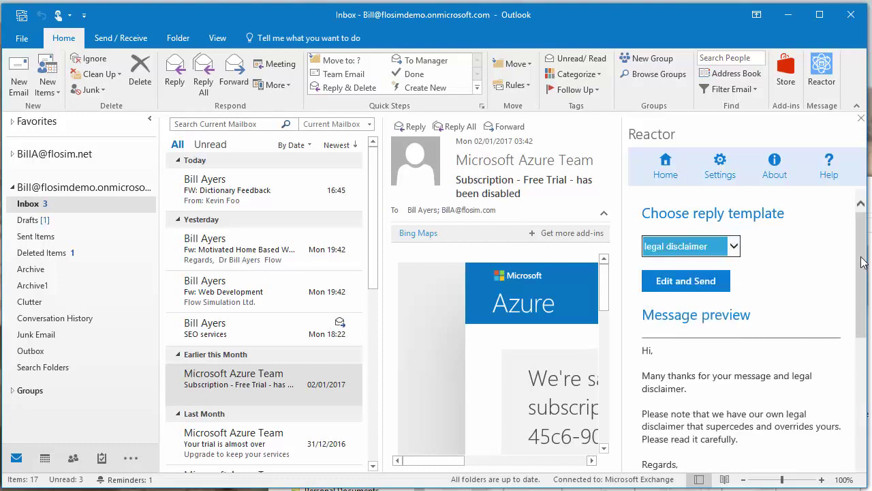
pyautogui.scroll(-2, 862, 271)
pyautogui.moveTo(862, 271); pyautogui.dragTo(863, 288)
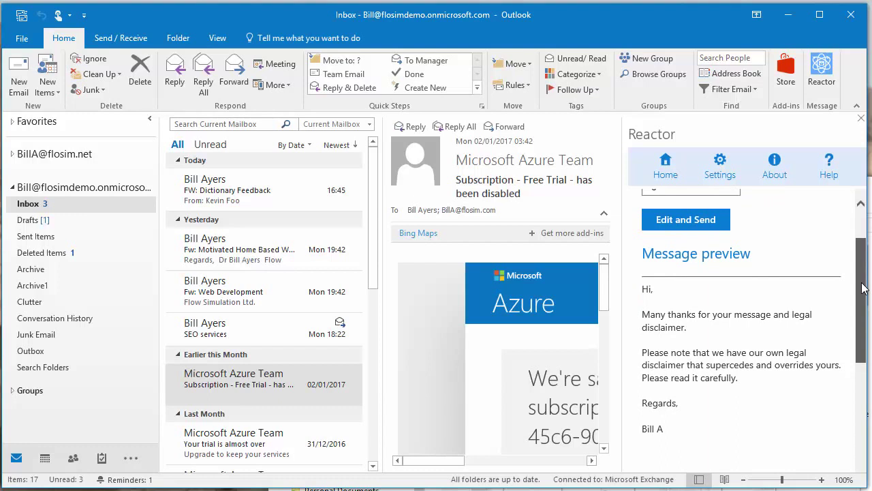
pyautogui.moveTo(863, 288); pyautogui.dragTo(860, 394)
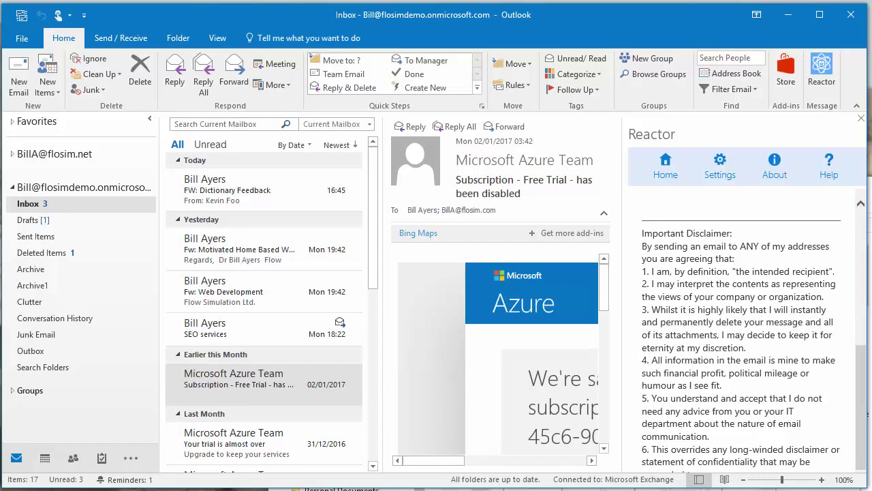
# Choose the bullscript reply template and read its message preview.
pyautogui.moveTo(863, 368); pyautogui.dragTo(867, 235)
pyautogui.click(733, 246)
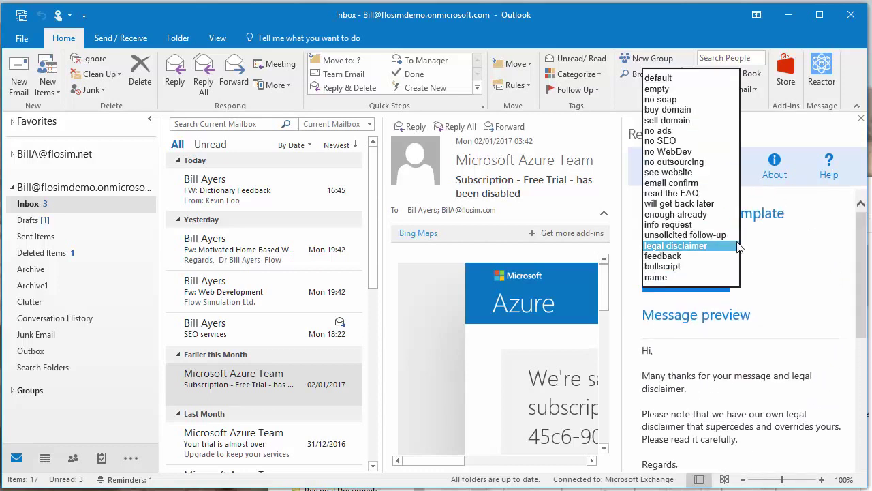
pyautogui.click(687, 267)
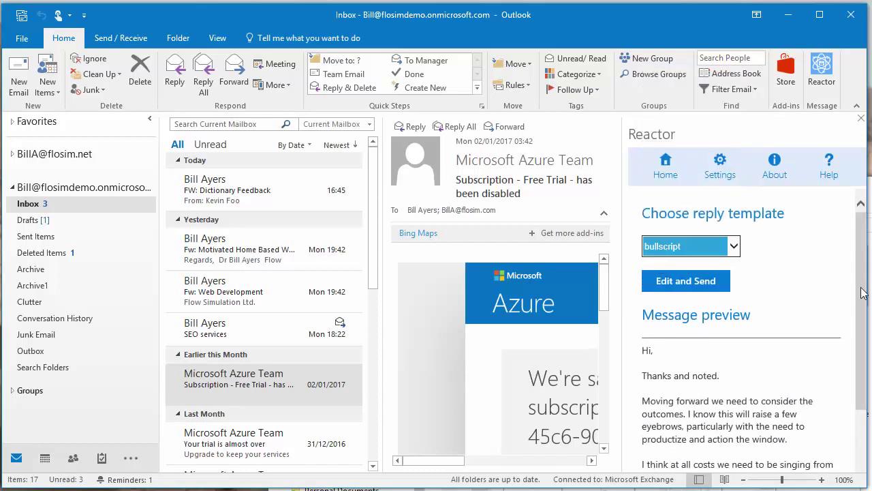
pyautogui.moveTo(862, 293); pyautogui.dragTo(851, 334)
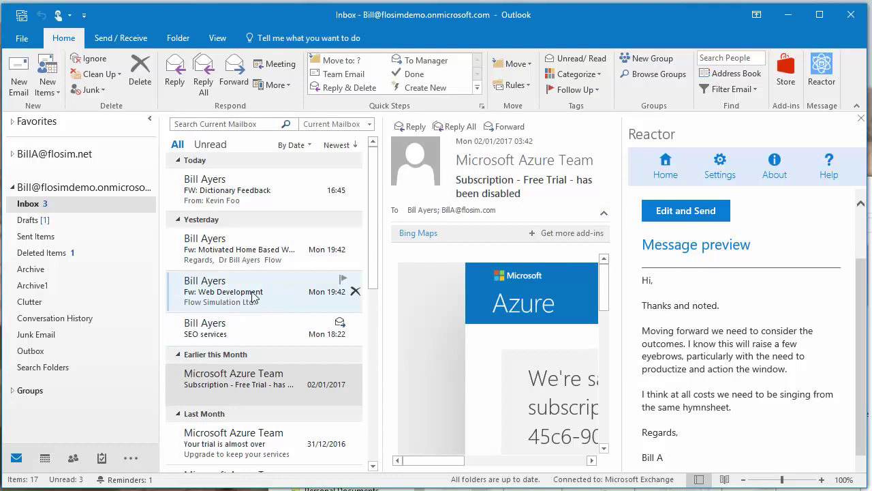
# Open the Web Development message from the inbox and launch the Reactor add-in on it.
pyautogui.click(230, 194)
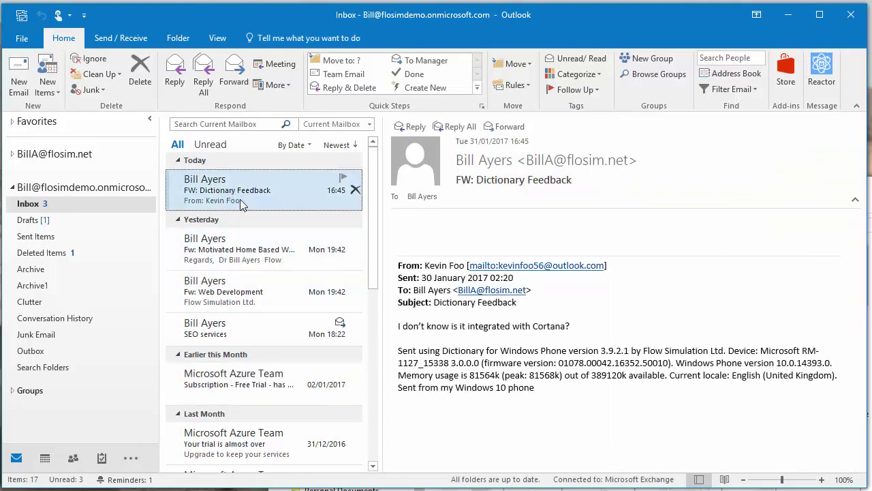
pyautogui.click(225, 293)
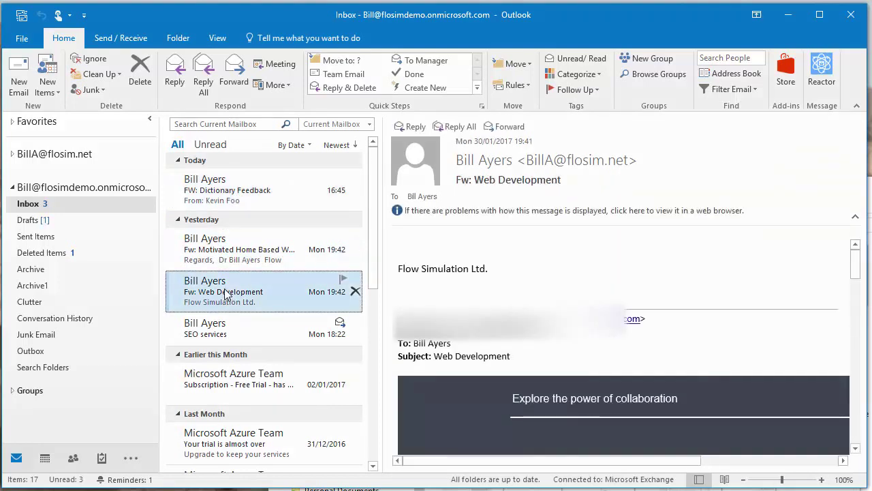
pyautogui.click(822, 76)
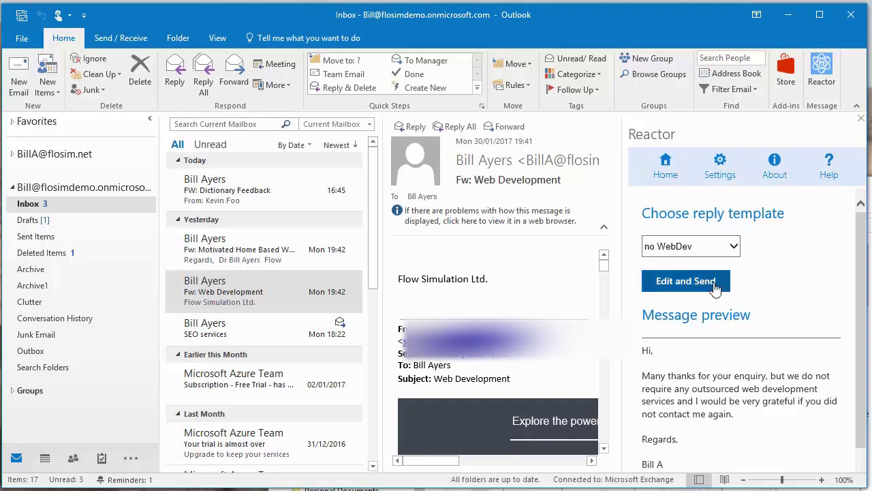
# Create a reply to the Web Development message from the no WebDev template, and close the draft without saving.
pyautogui.click(693, 289)
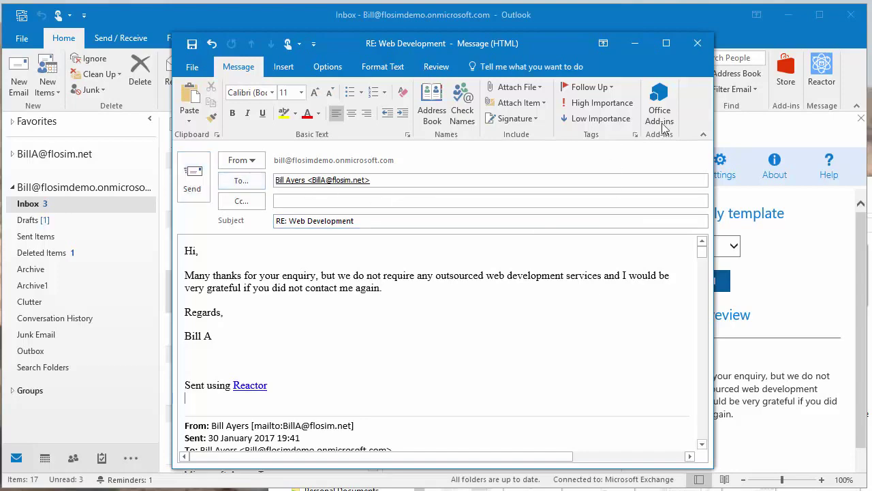
pyautogui.click(698, 44)
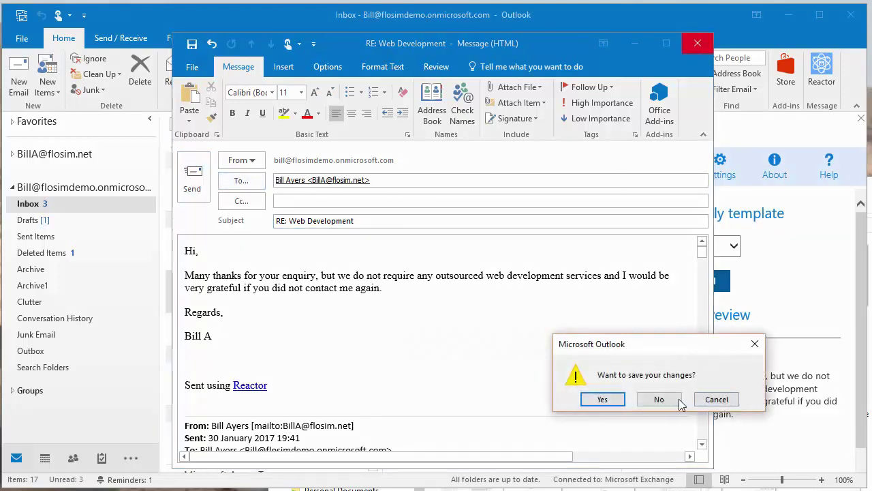
pyautogui.click(658, 399)
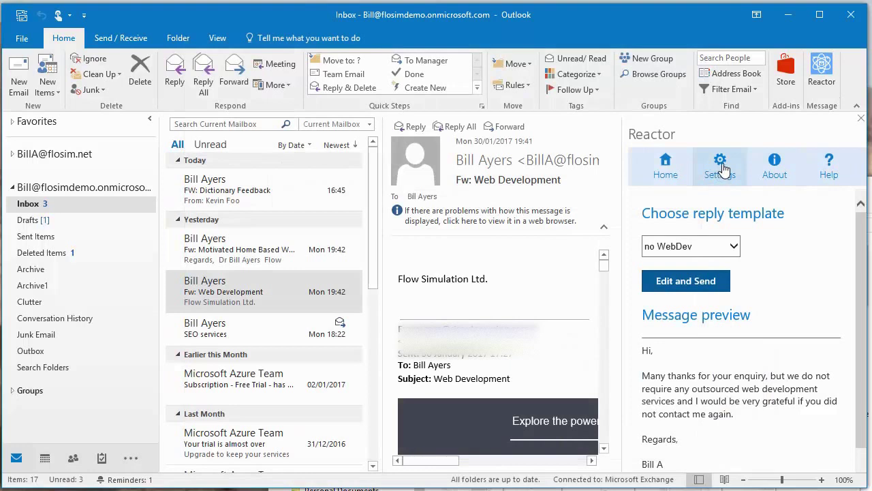
# Open Reactor's settings and view the content of the signature and faq message strings.
pyautogui.click(723, 169)
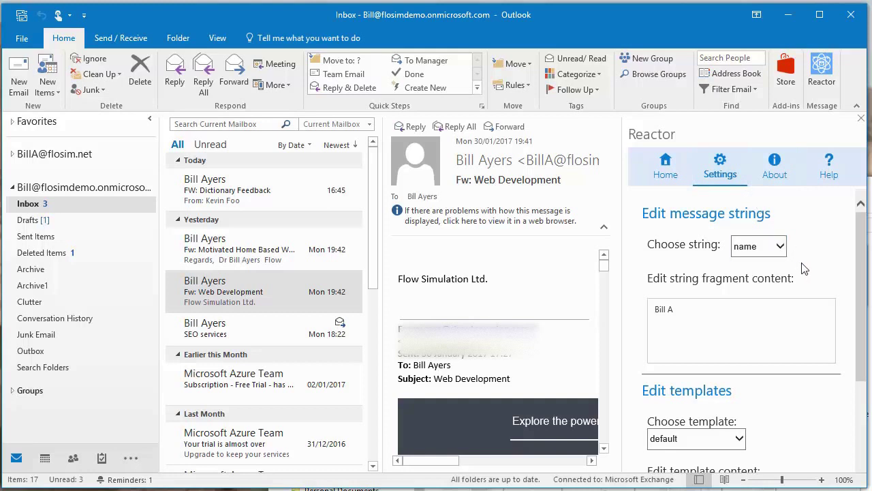
pyautogui.click(780, 247)
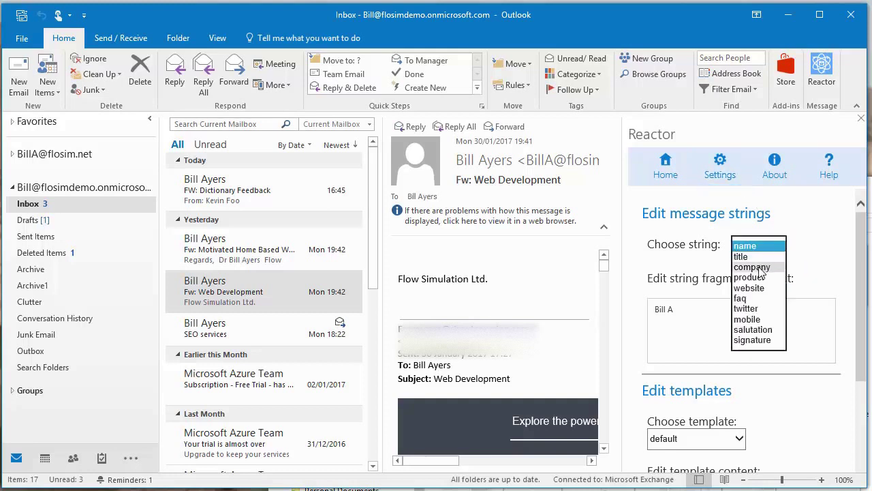
pyautogui.click(756, 339)
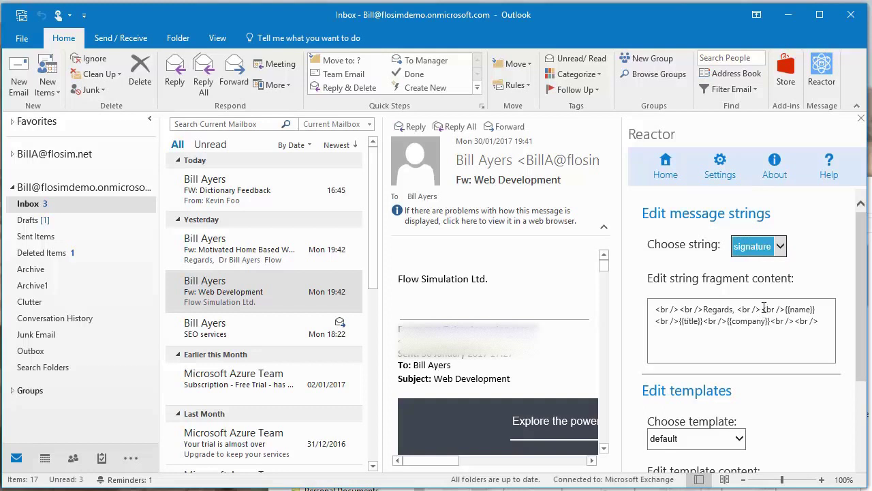
pyautogui.click(780, 247)
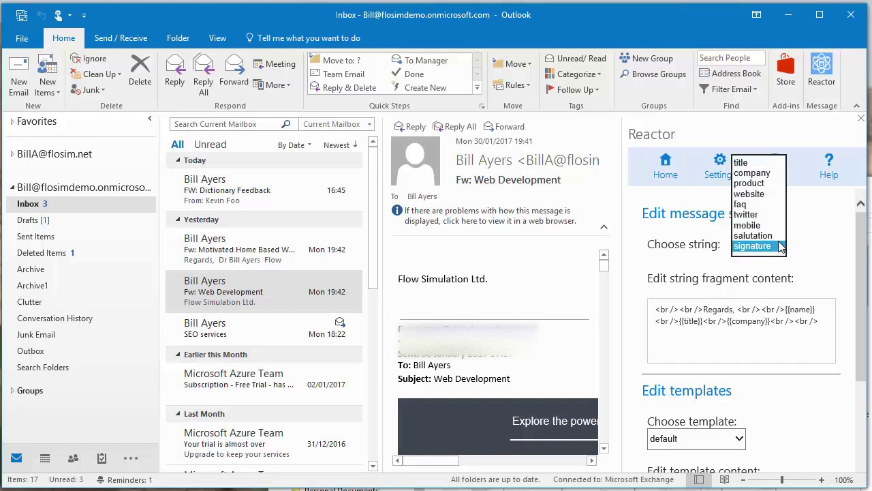
pyautogui.click(750, 204)
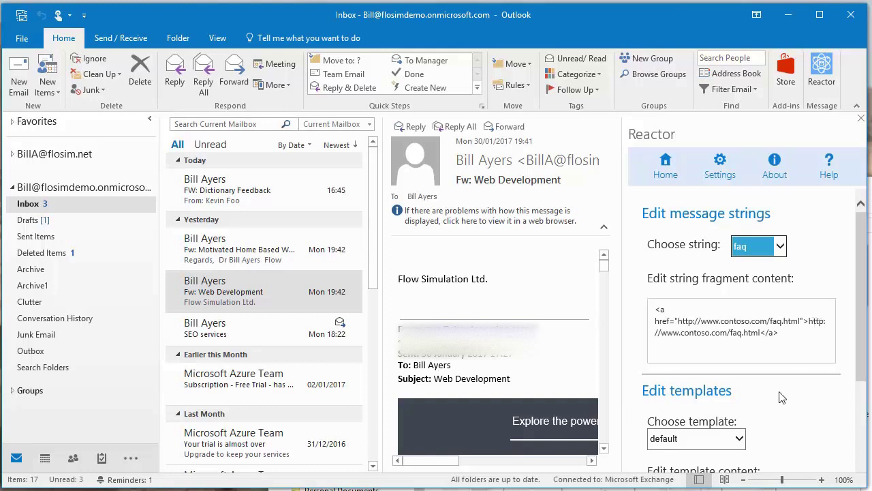
# Examine the default template's content in the template editor, highlighting its {{signature}} placeholder.
pyautogui.scroll(-5, 860, 300)
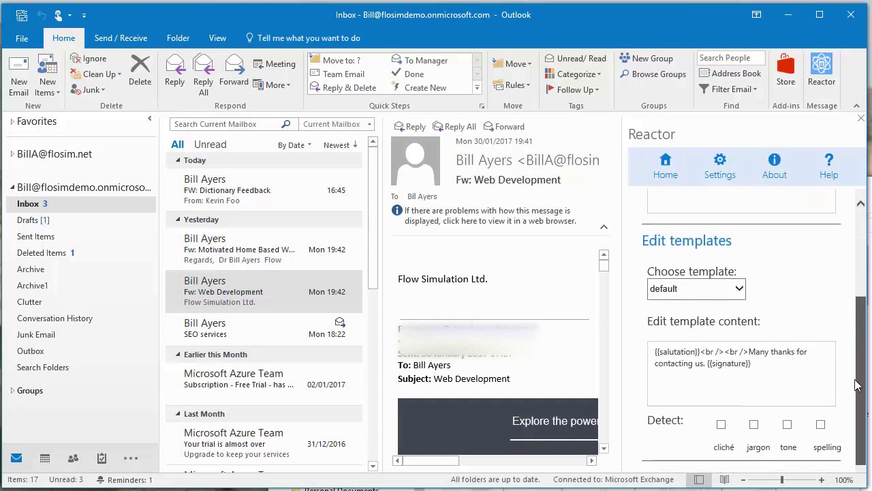
pyautogui.click(740, 289)
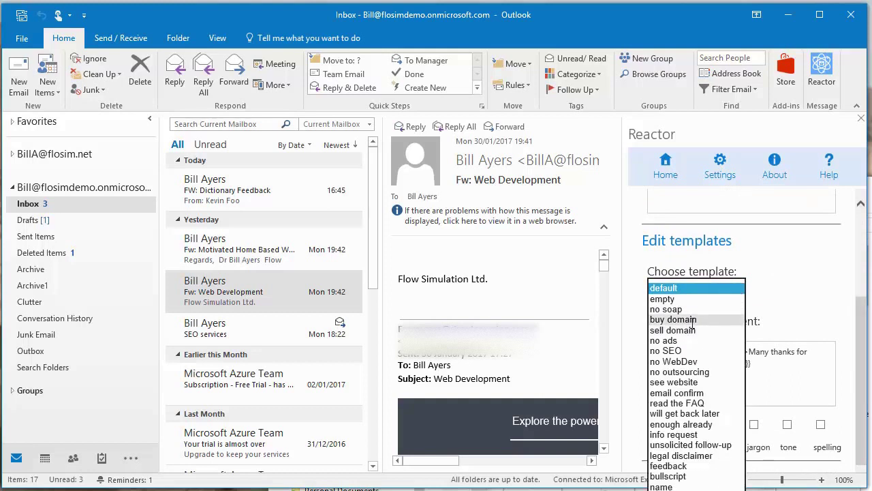
pyautogui.click(679, 289)
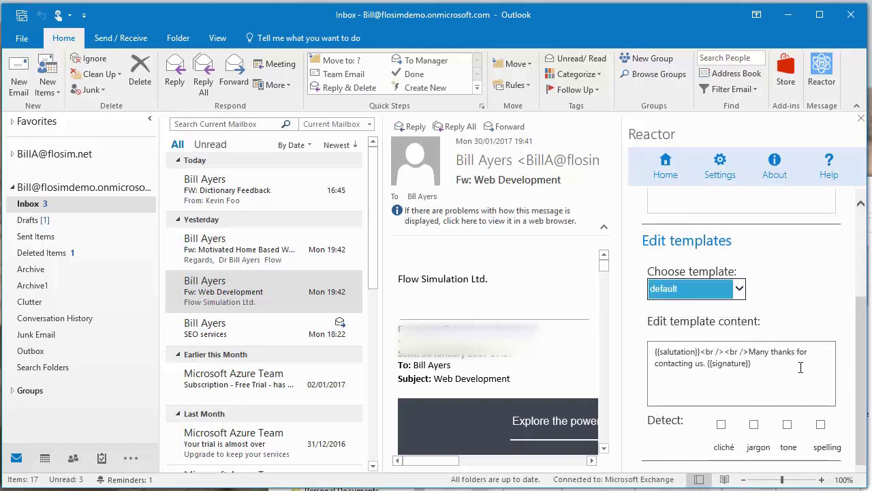
pyautogui.click(760, 368)
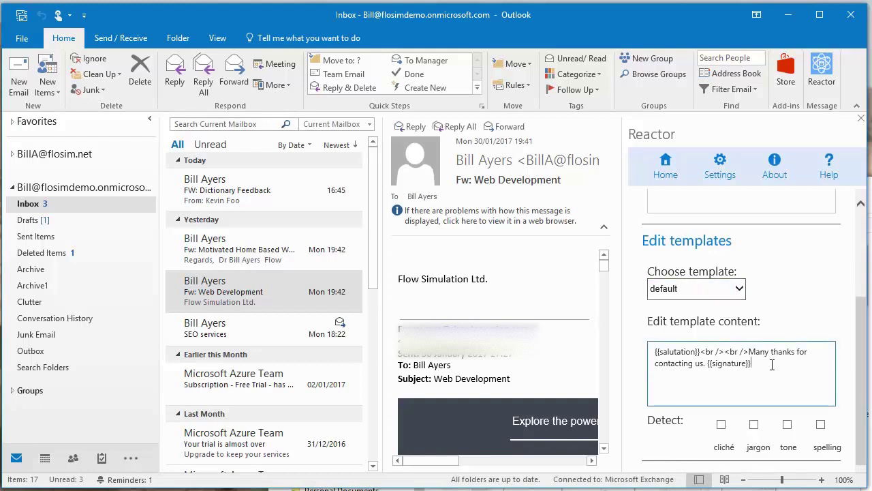
pyautogui.moveTo(708, 363); pyautogui.dragTo(755, 364)
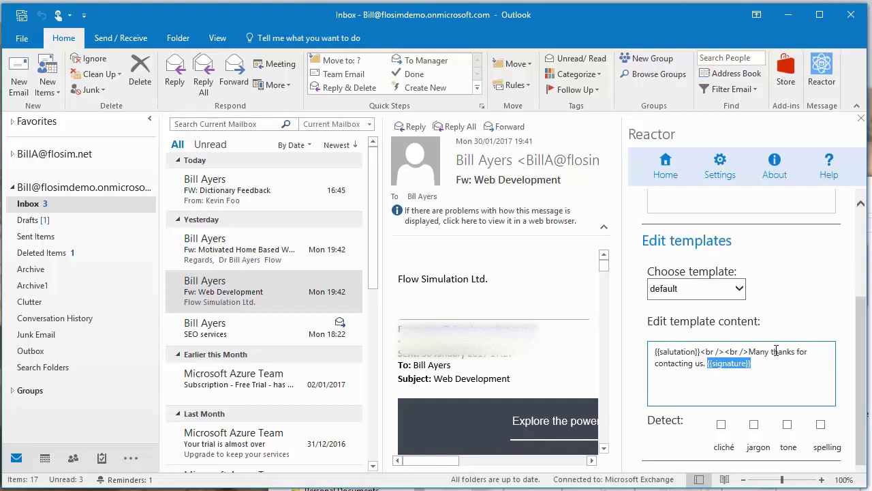
pyautogui.click(776, 350)
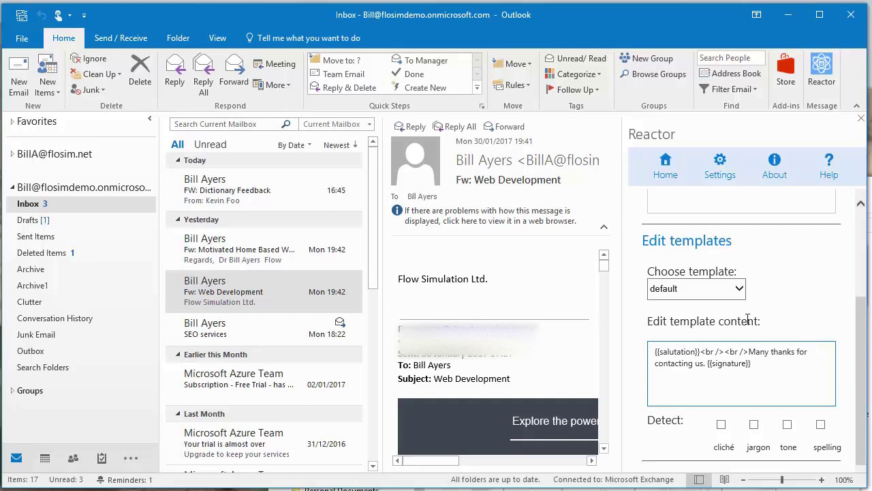
# View Reactor's About and Help pages, and return to its Home page.
pyautogui.click(777, 168)
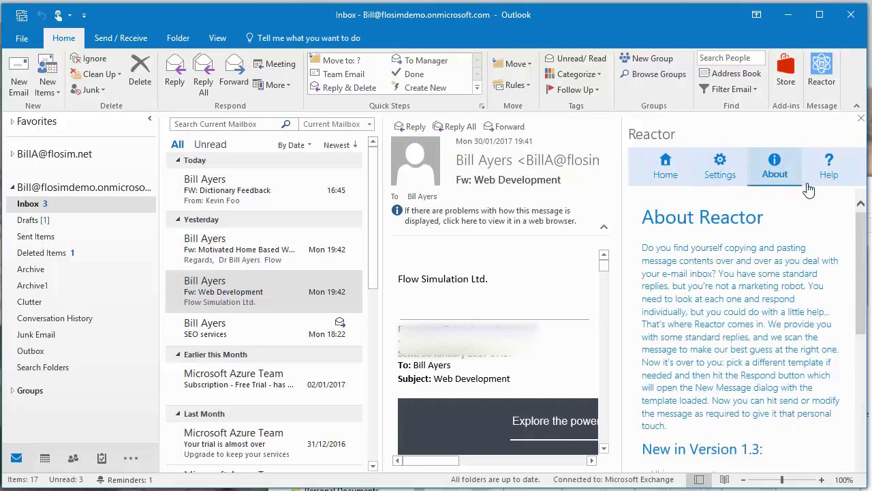
pyautogui.click(830, 171)
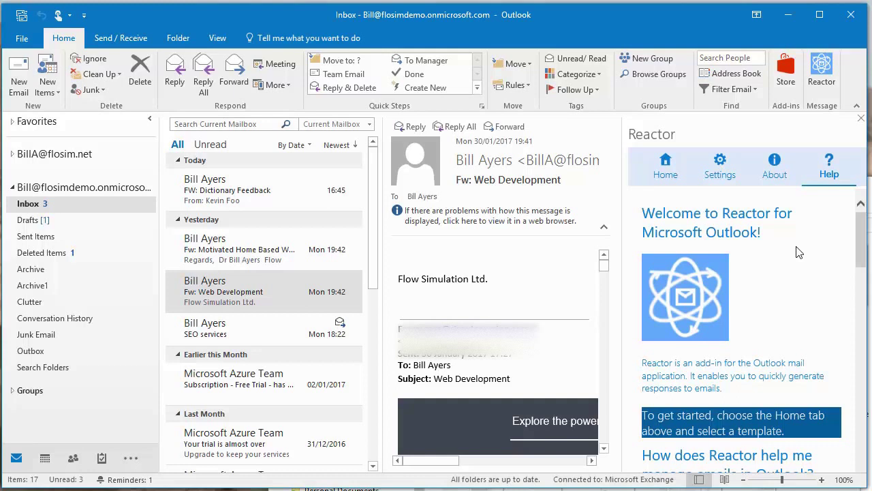
pyautogui.click(666, 169)
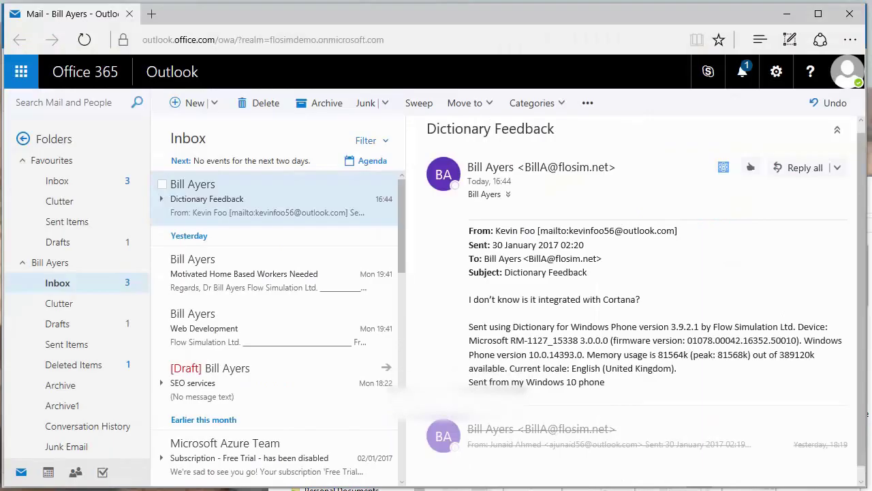
# In Outlook on the web, launch the Reactor add-in on the Dictionary Feedback message.
pyautogui.click(723, 170)
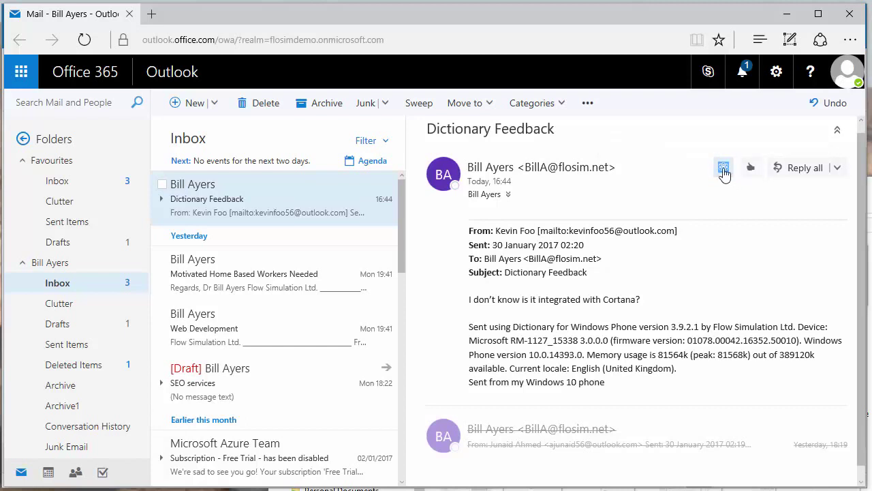